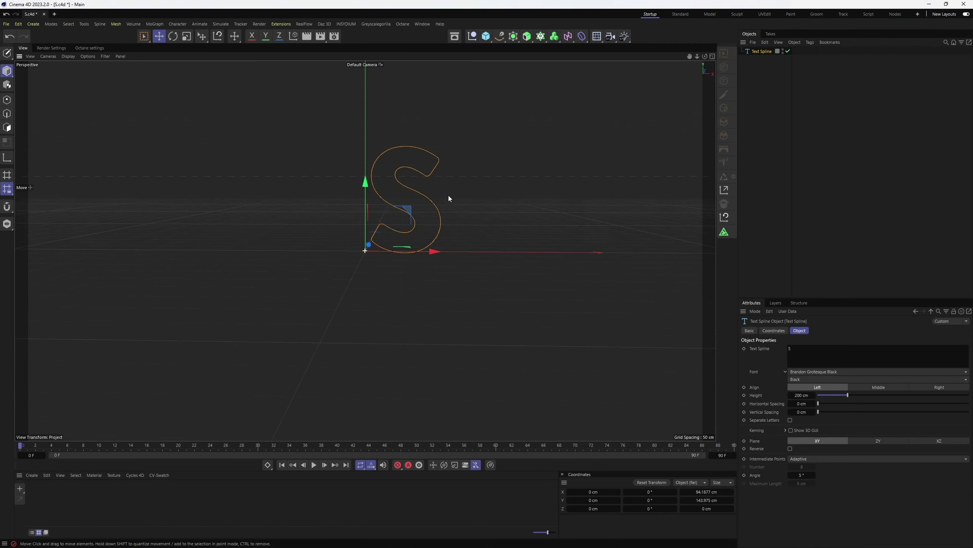
Make the S text editable, outline it in front view, and select points to split off the inner curve
key("F4")
key("c")
left_click(100, 24)
left_click(195, 117)
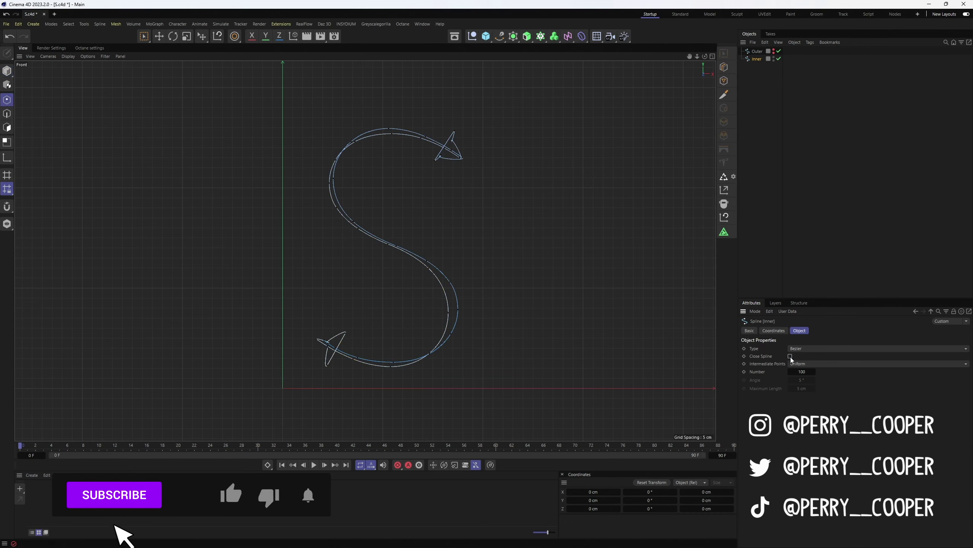
left_click_drag(326, 279, 372, 304)
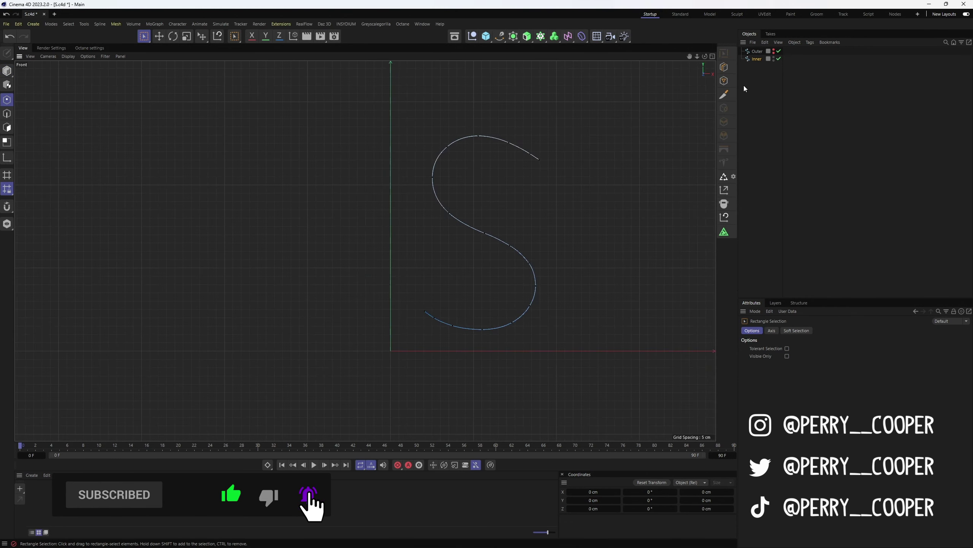
key("e")
key("F5")
key("F1")
Duplicate the Sweep as Sweep.1 and offset the copy to Z 40 cm
key("h")
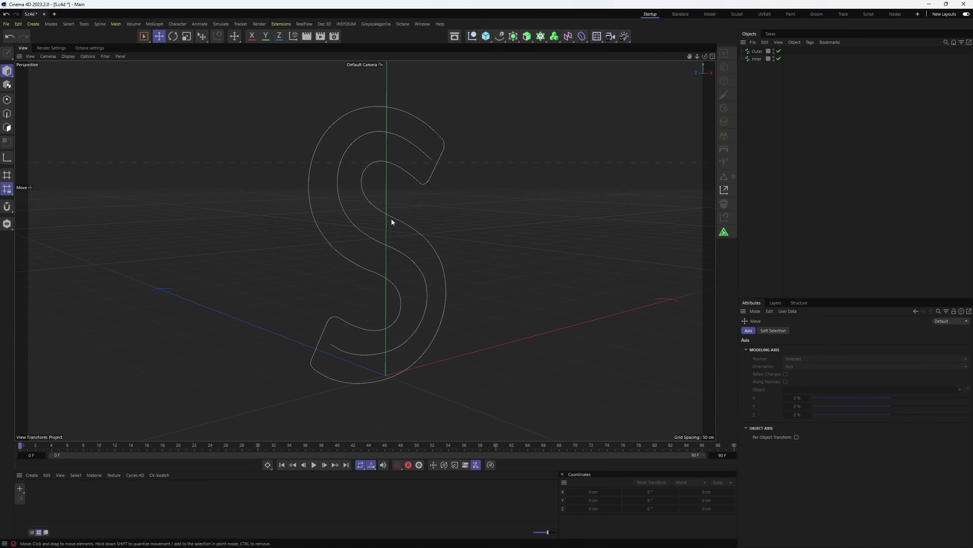
left_click(755, 58)
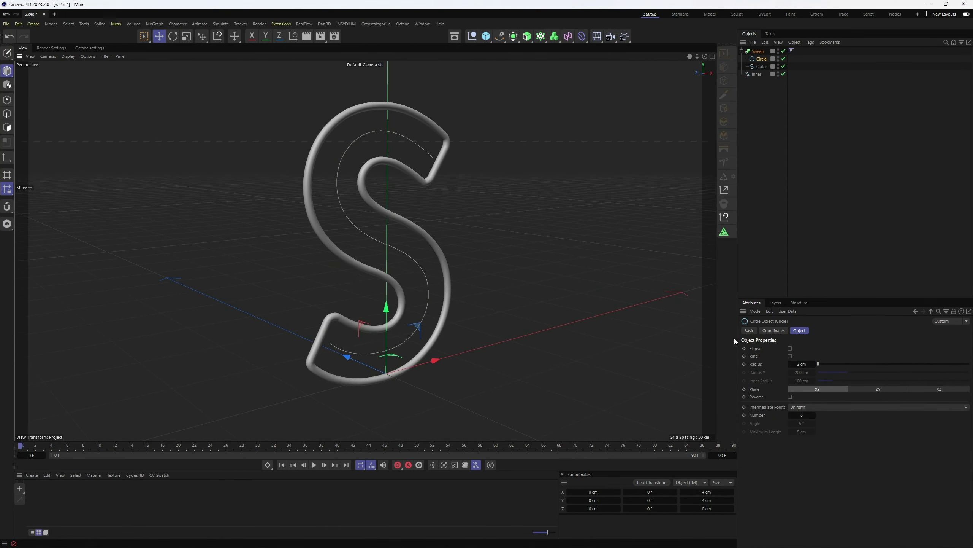
left_click(758, 51)
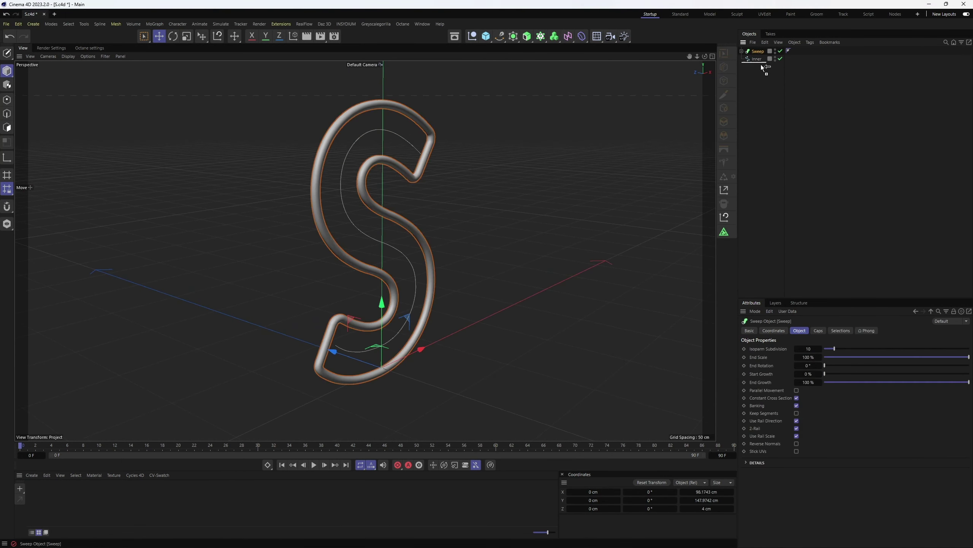
left_click_drag(758, 50, 758, 59, "ctrl")
left_click(594, 508)
type("40")
key("Return")
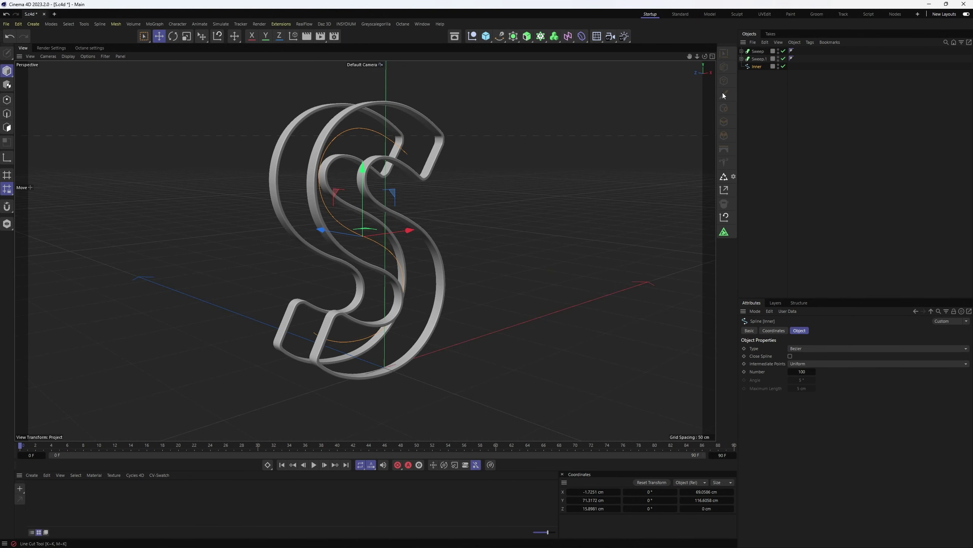
left_click(813, 265)
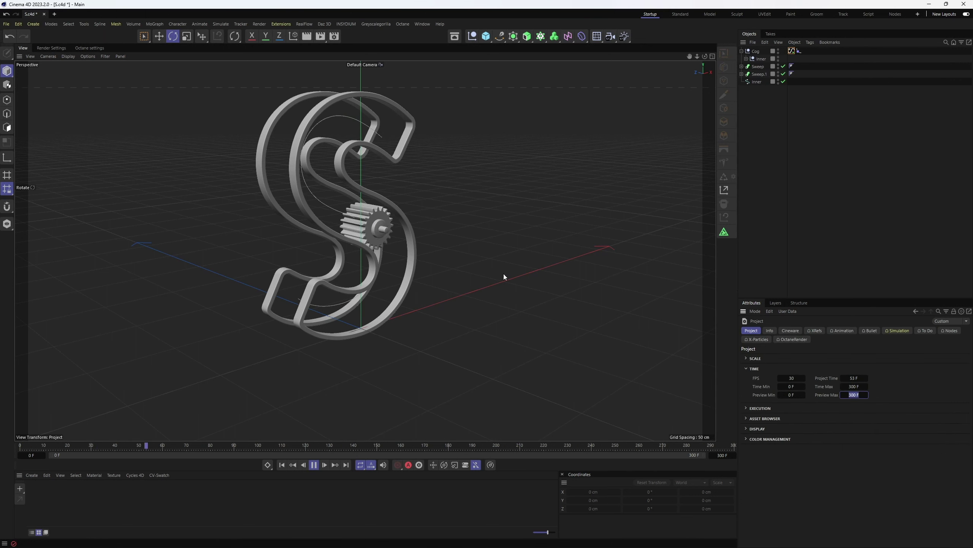
Add a Signal tag to the cog's path motion and apply the eased S-curve preset
left_click(810, 42)
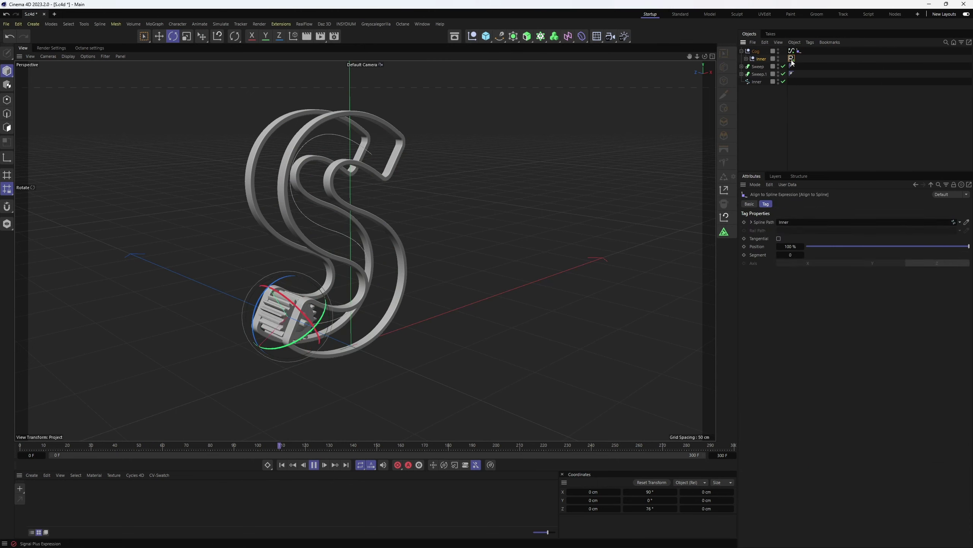
left_click(791, 59)
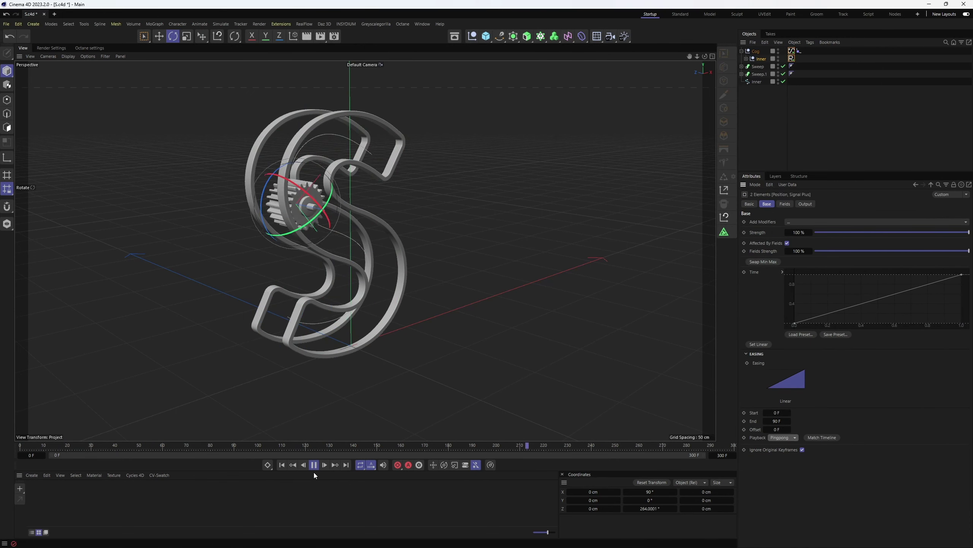
left_click(807, 333)
left_click(863, 388)
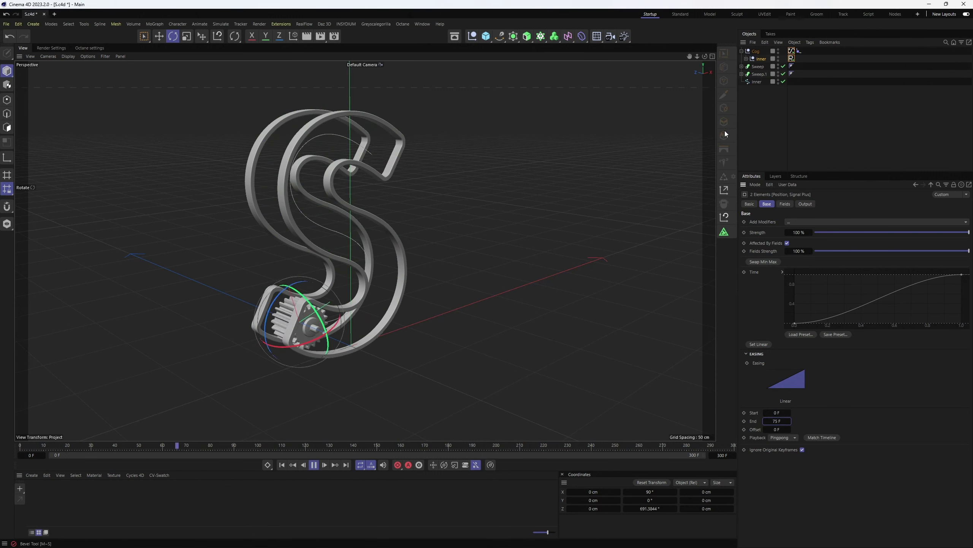
left_click(757, 82)
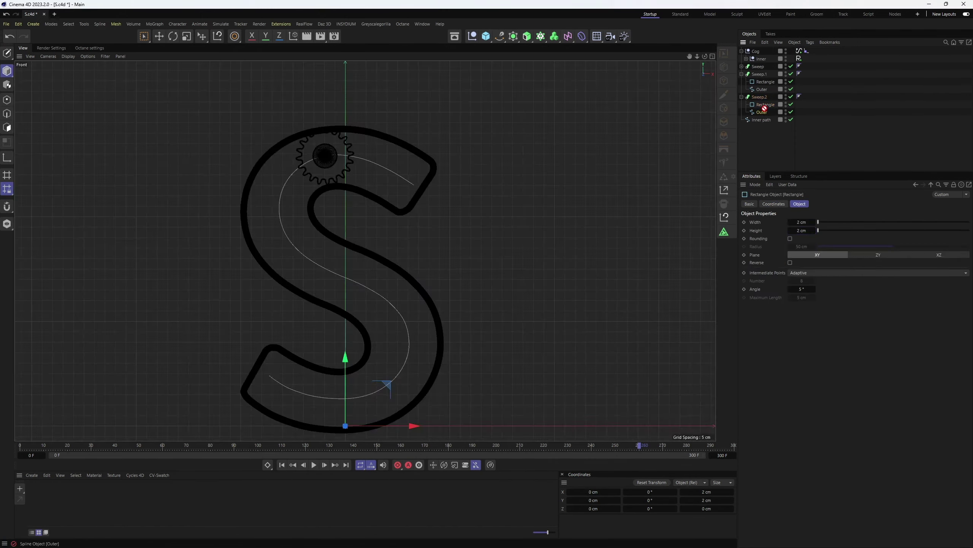
Put a copy of the Inner path into Sweep.2 and connect the sweeps into one Frame object
left_click_drag(767, 121, 763, 109, "ctrl")
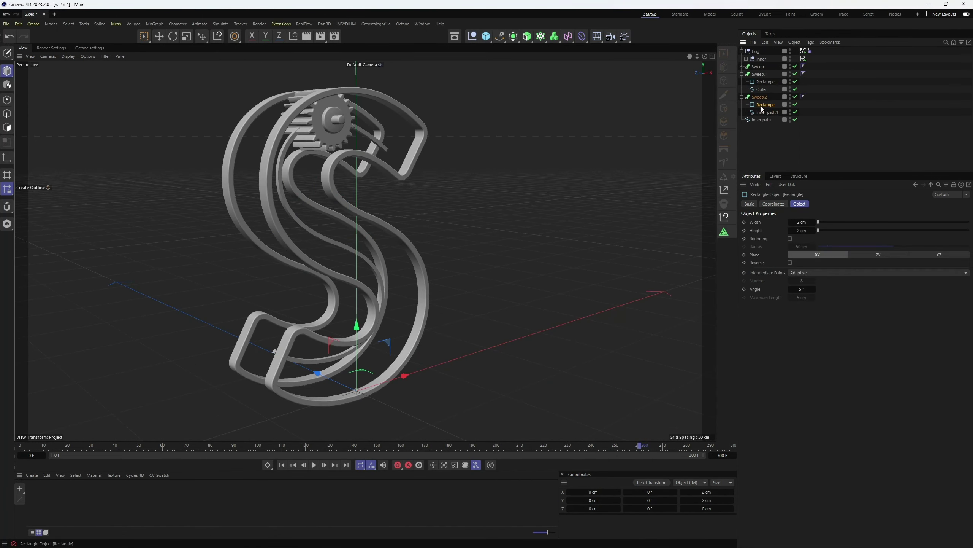
key("F4")
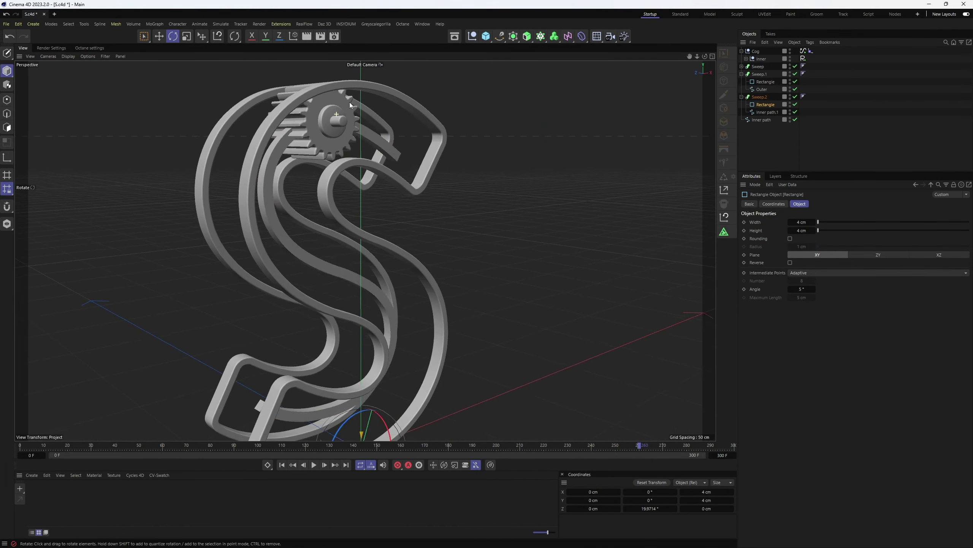
left_click(759, 97)
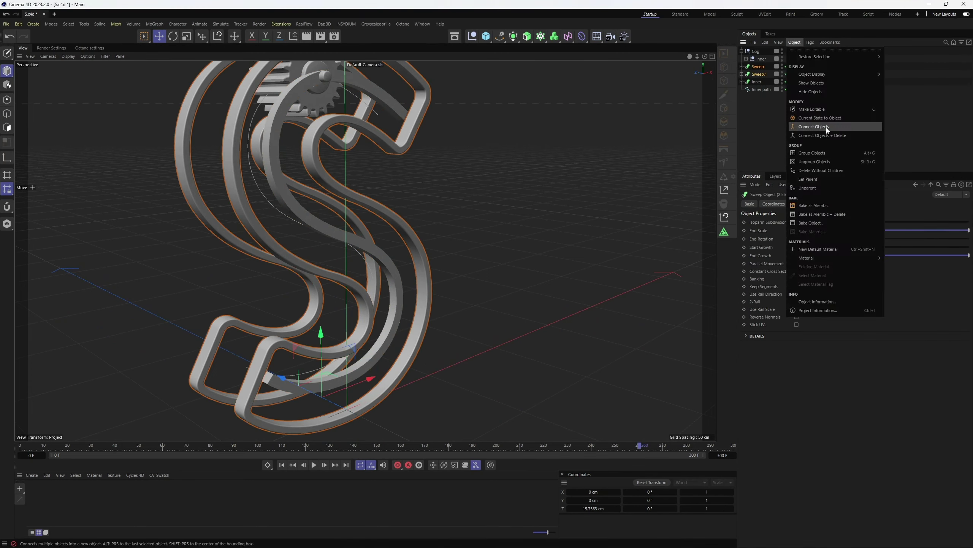
left_click(7, 54)
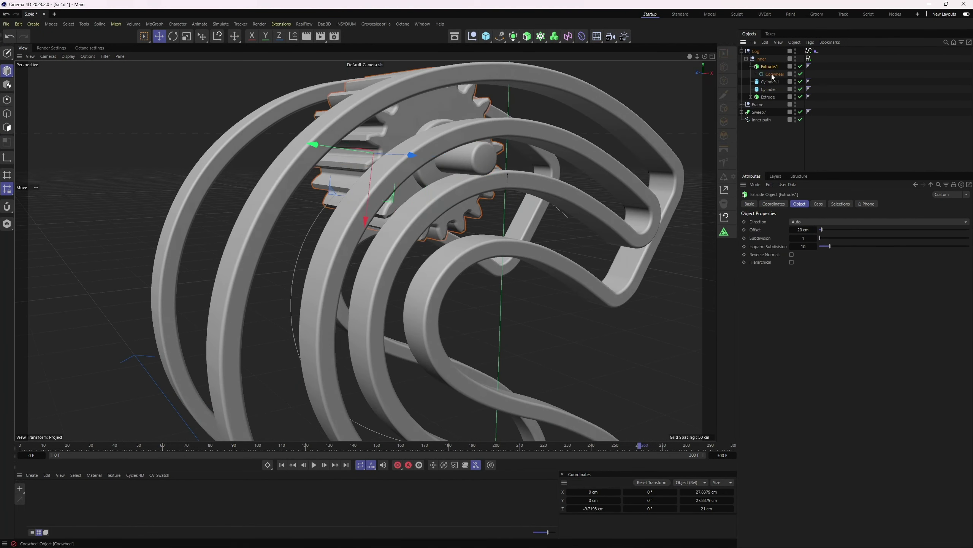
Inspect the Cogwheel's teeth settings and stop the animation playback
left_click(773, 74)
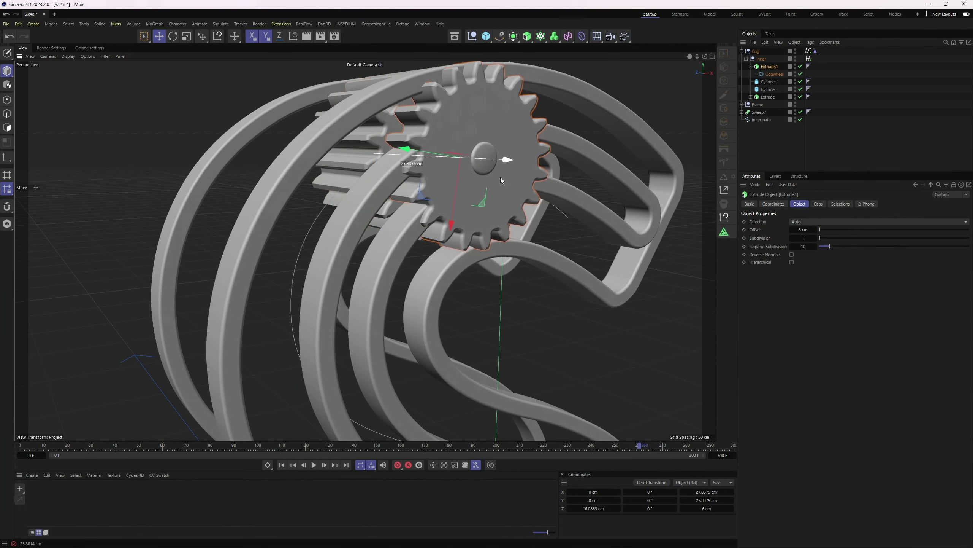
left_click(820, 204)
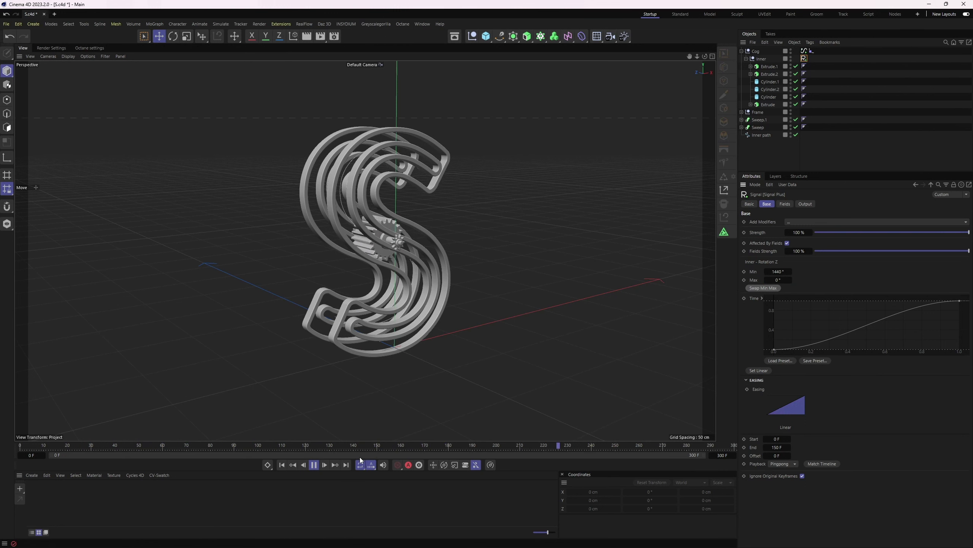
left_click(313, 464)
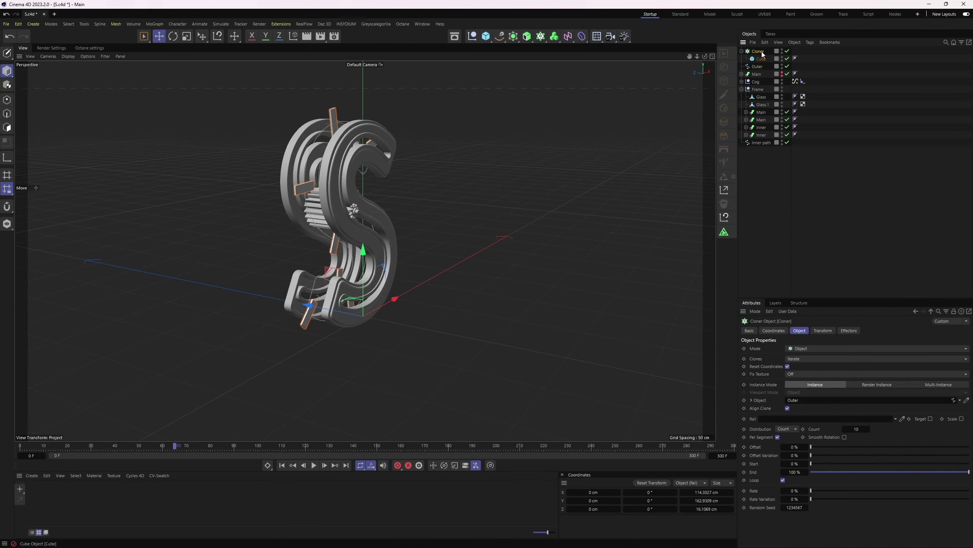
Shrink the cloned cube to a thin panel and add a Plain effector to the cloner
left_click_drag(812, 357, 803, 357)
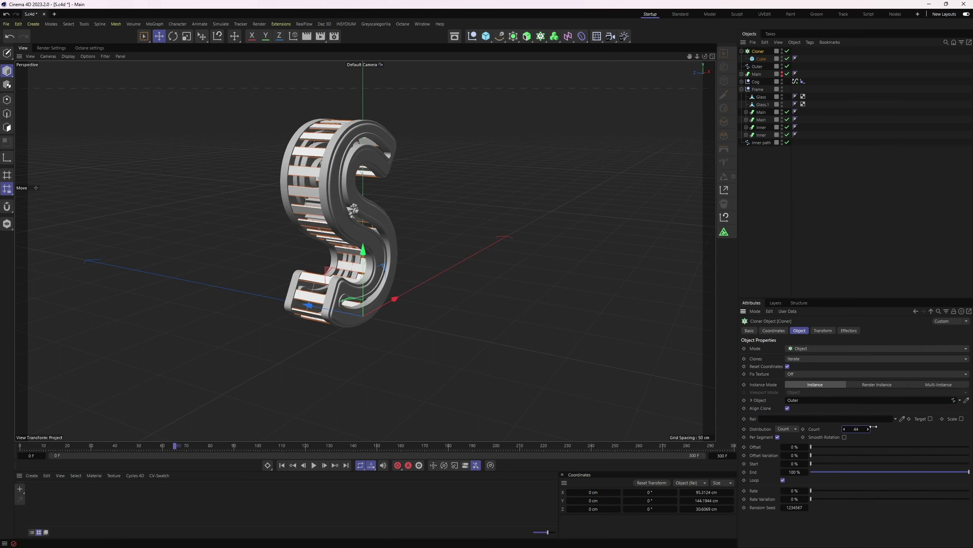
left_click(542, 36)
left_click(660, 48)
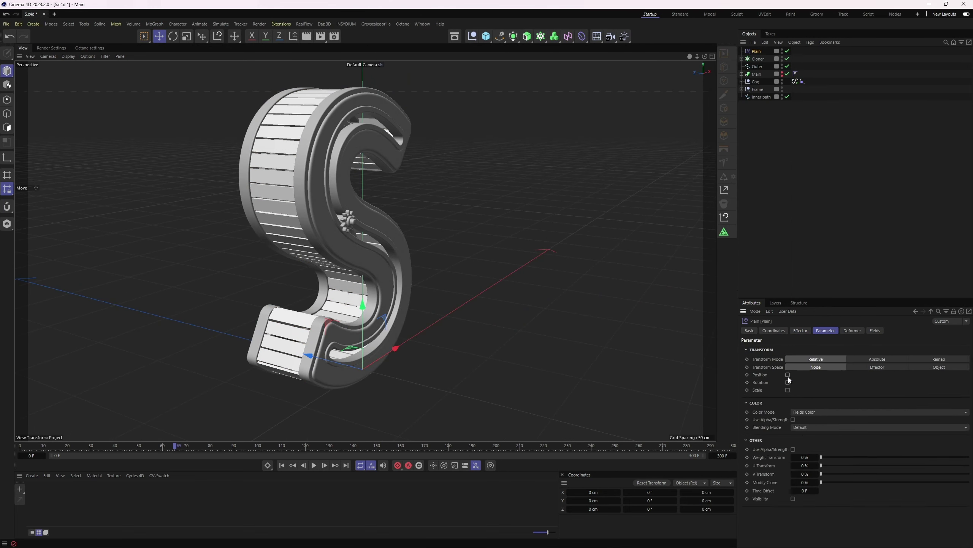
Add a Cylinder Field to the Plain effector and scale it down around the cog
left_click(875, 330)
left_click(765, 403)
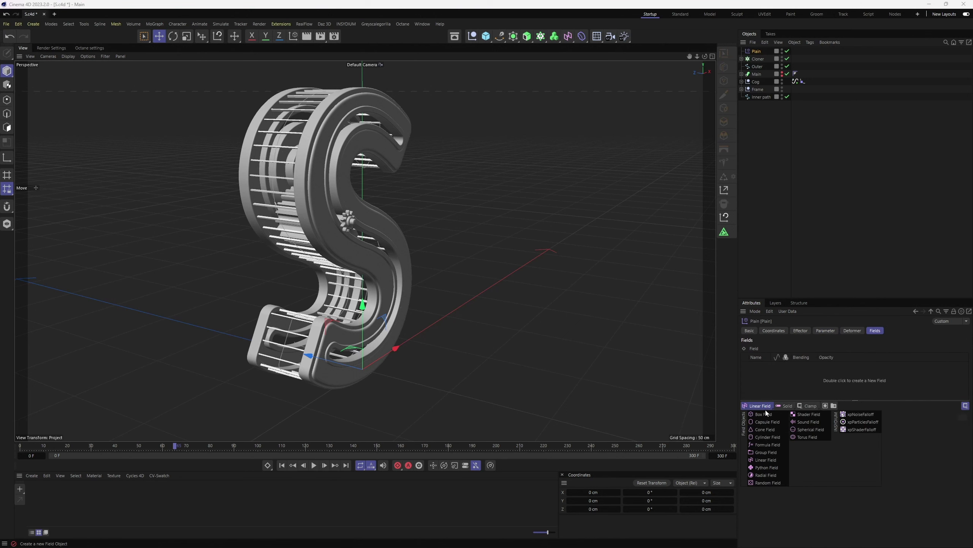
left_click(763, 441)
key("t")
left_click_drag(368, 215, 328, 218)
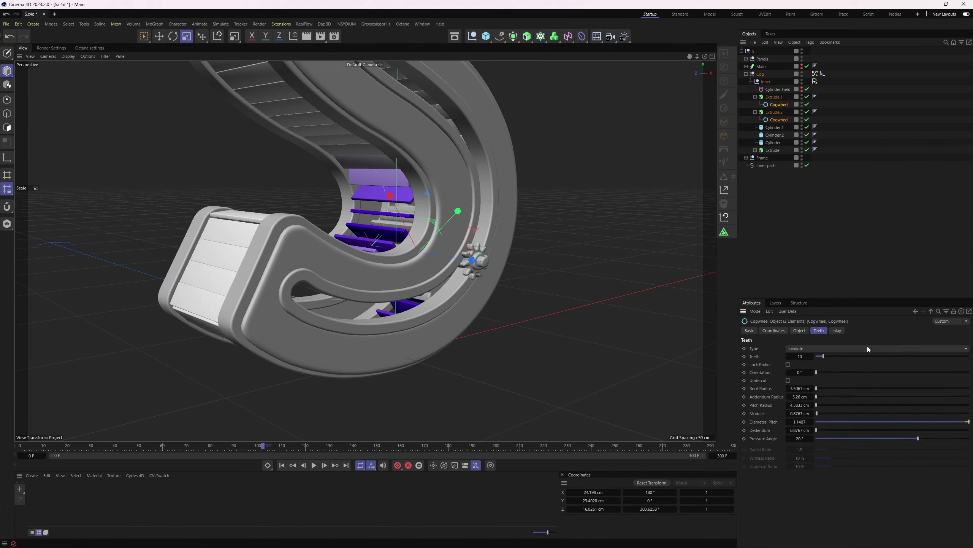
Select one cogwheel and open a scene file to merge in the camera and backdrop
left_click(780, 120)
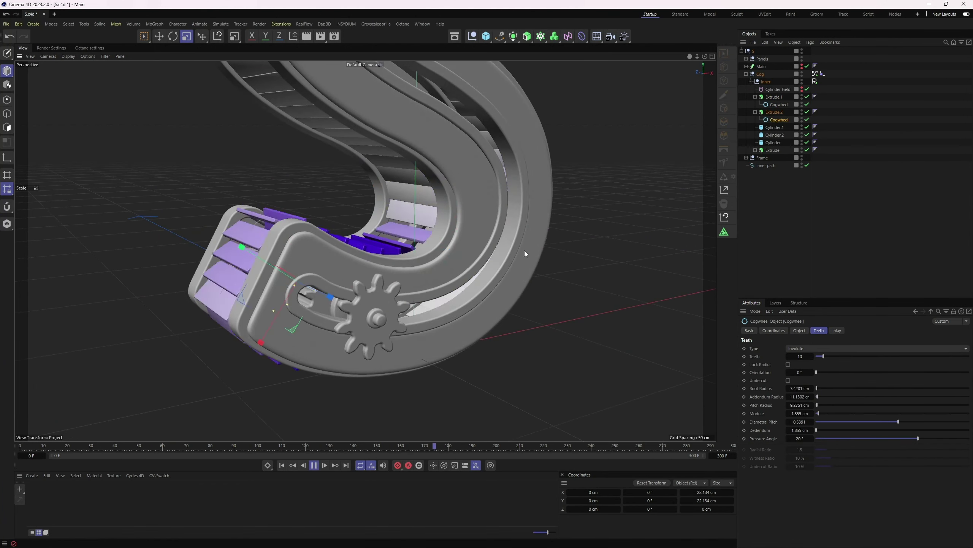
key("ctrl+o")
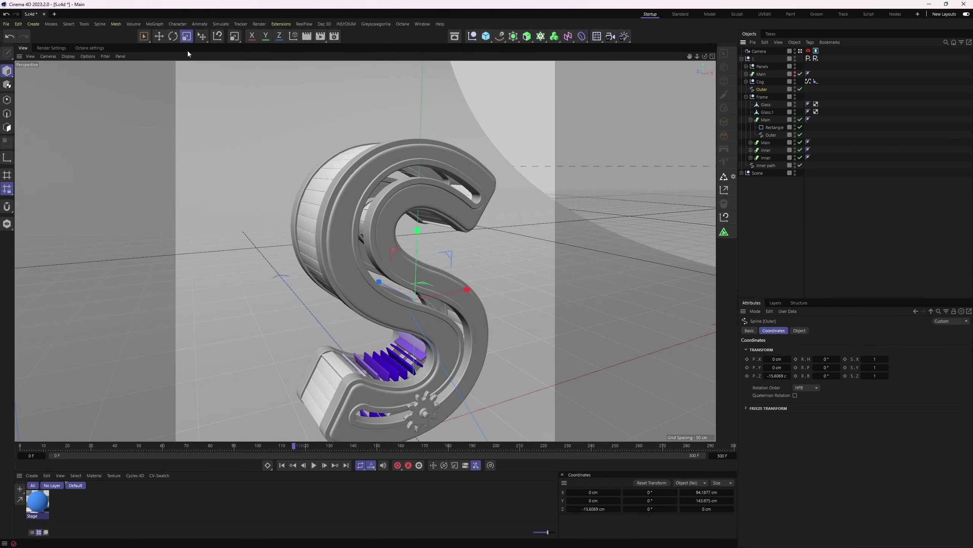
Outline the Outer spline and add a cylinder cloned along it as screws
left_click(115, 24)
mouse_move(122, 64)
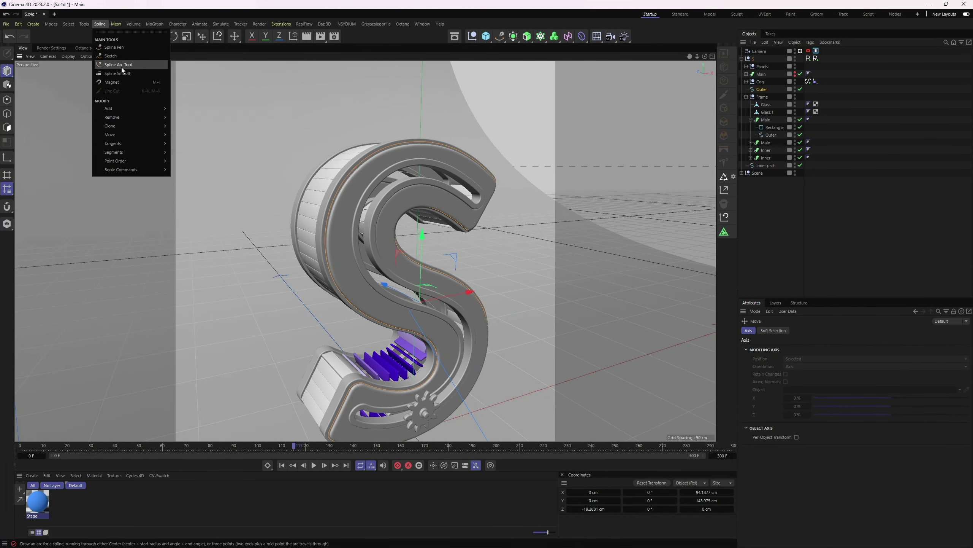
left_click(206, 142)
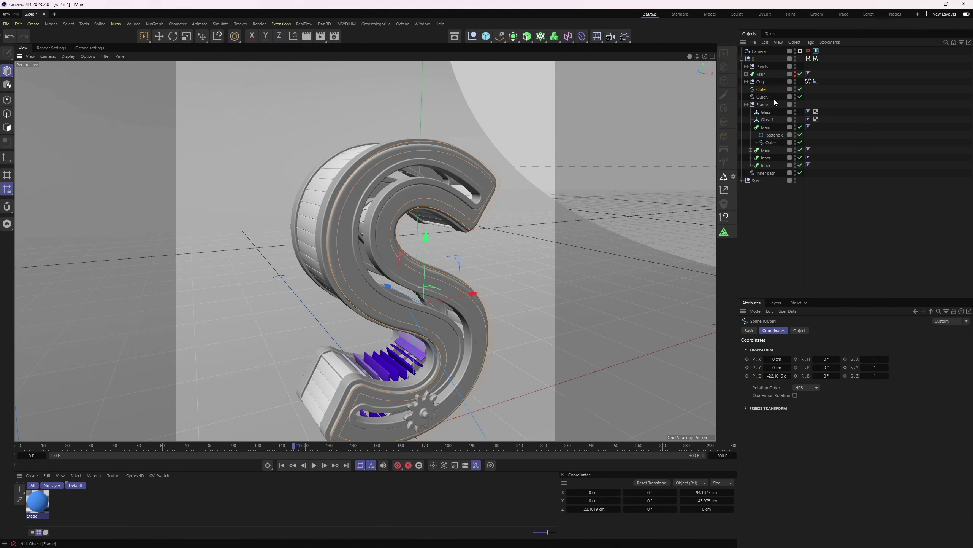
left_click(486, 36)
left_click(515, 63)
left_click(541, 36, "alt")
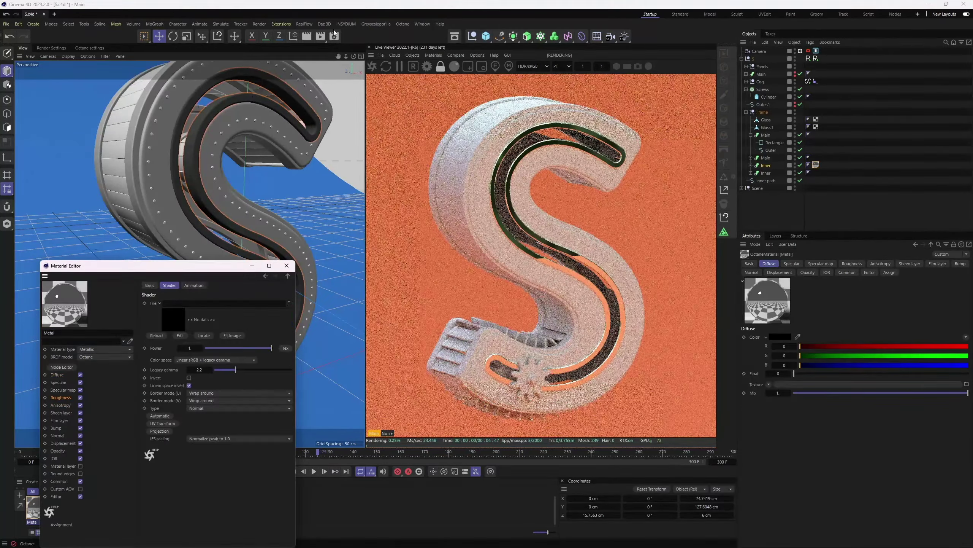
Drive Metal roughness with a scratches texture, Gradient and MixTexture (about 0.94), and apply it to the frame
left_click(816, 166)
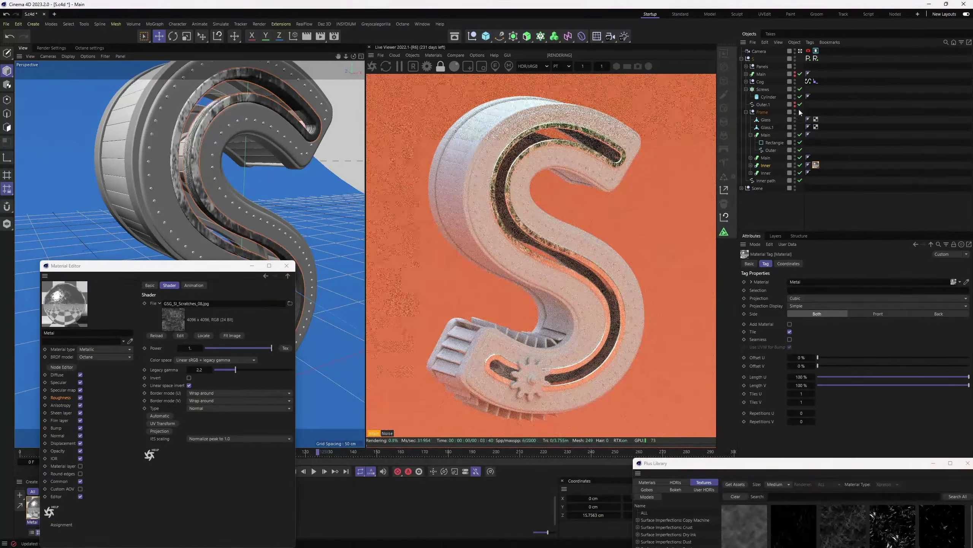
left_click_drag(19, 182, 187, 269)
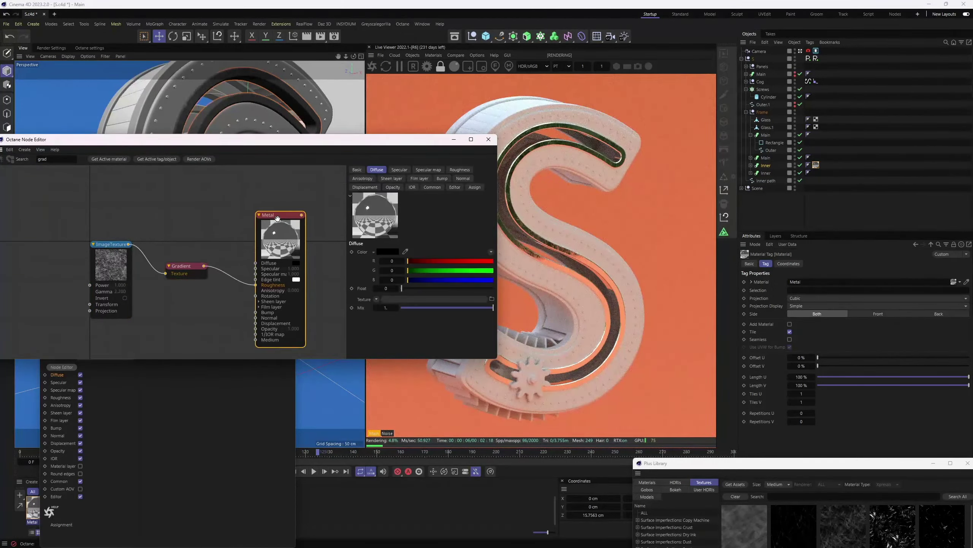
type("mix")
left_click_drag(19, 182, 214, 268)
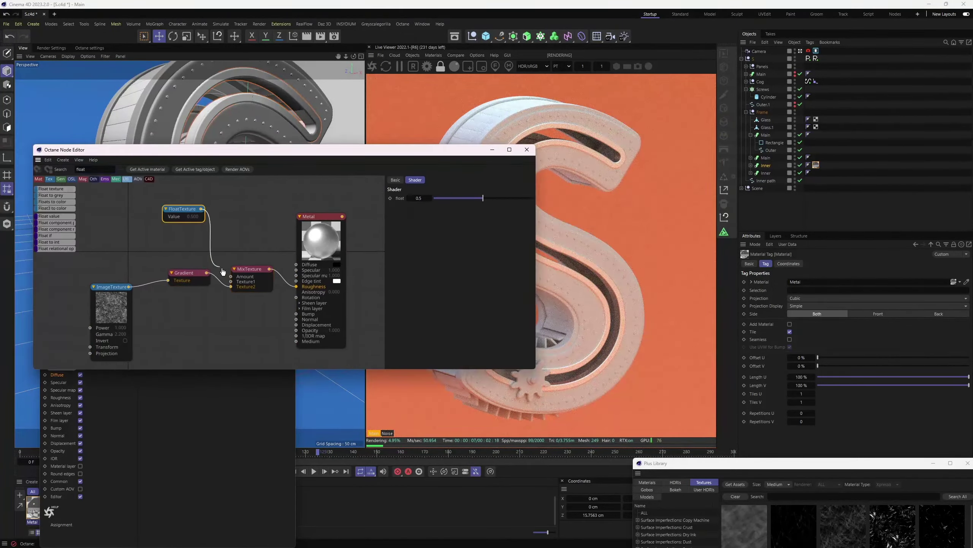
left_click_drag(379, 207, 461, 208)
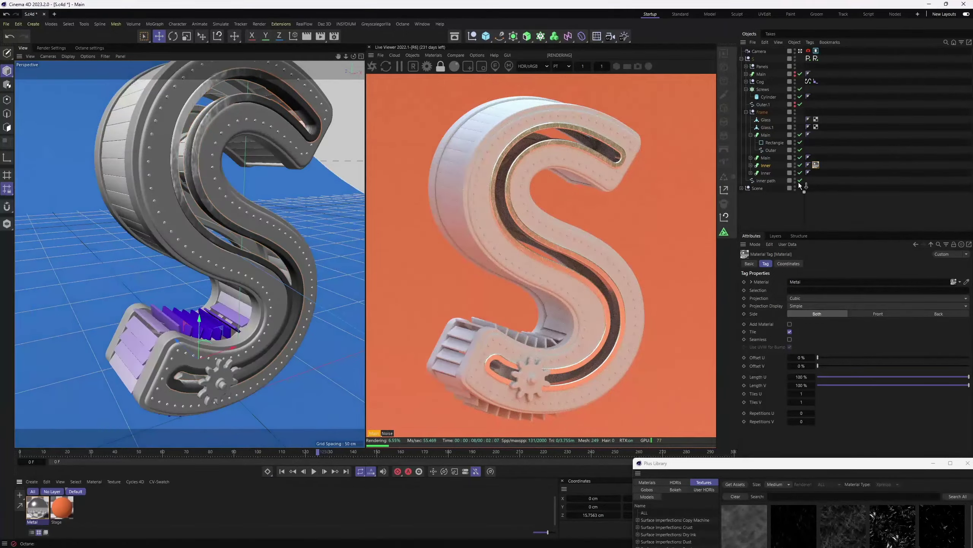
left_click_drag(816, 97, 817, 143)
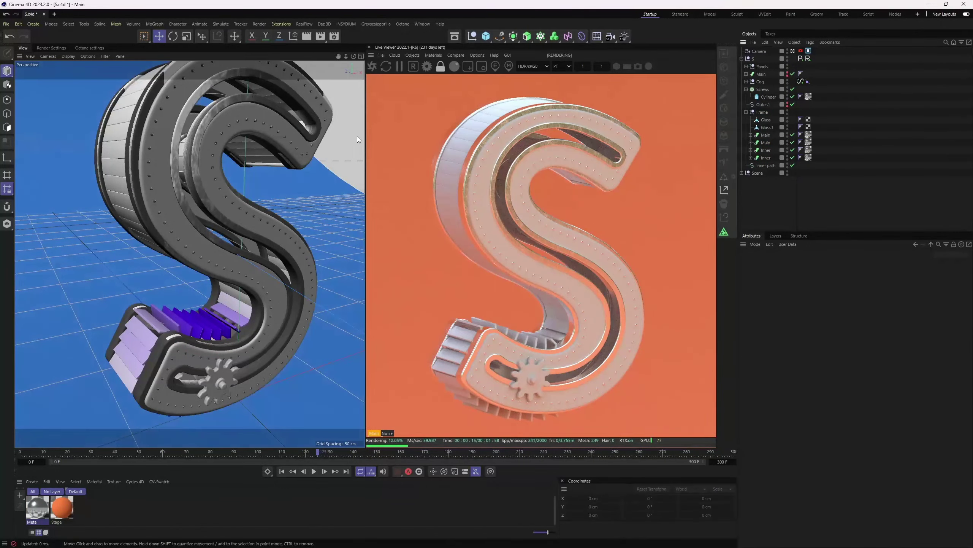
Create a specular glass material with the displacement image as bump, scaled to 0.1
double_click(32, 506)
left_click(62, 420)
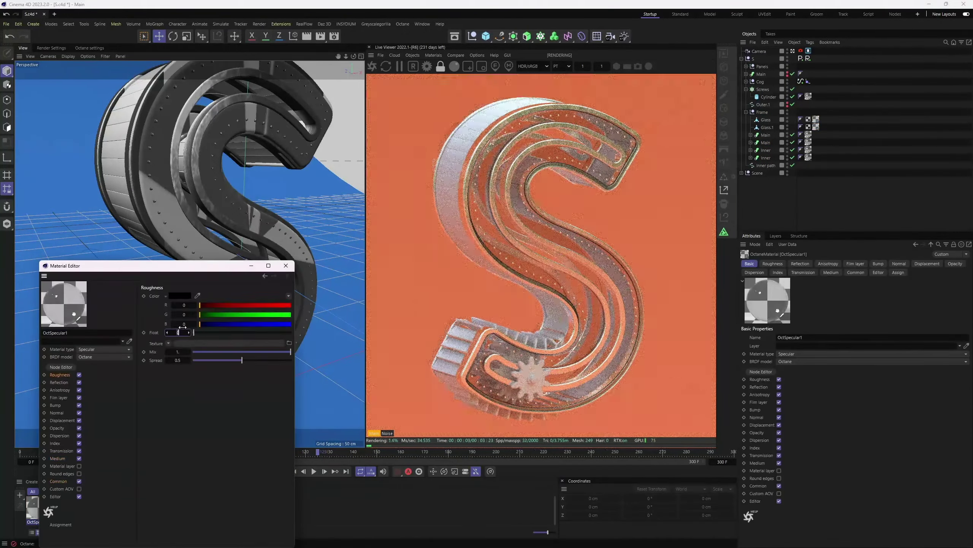
left_click(207, 295)
left_click(180, 286)
double_click(167, 211)
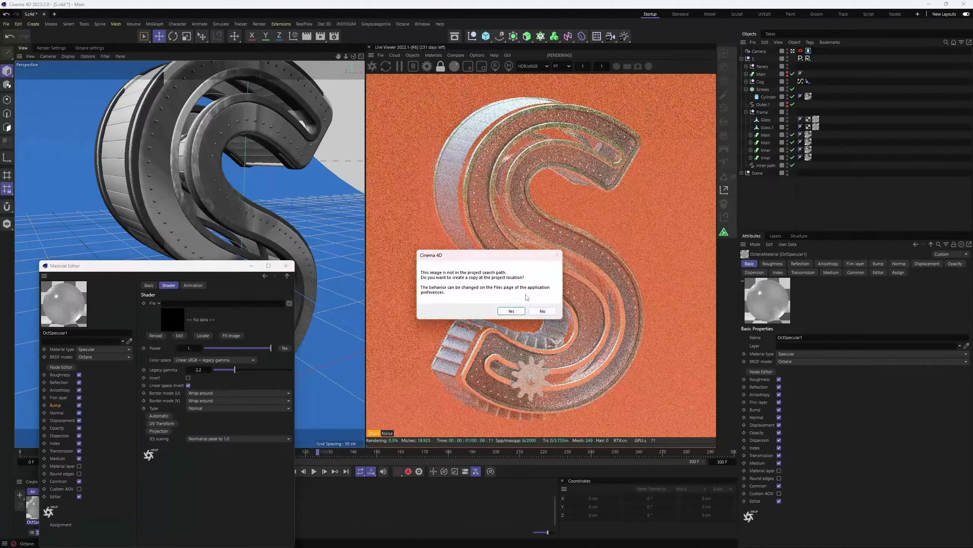
left_click(502, 309)
left_click(162, 423)
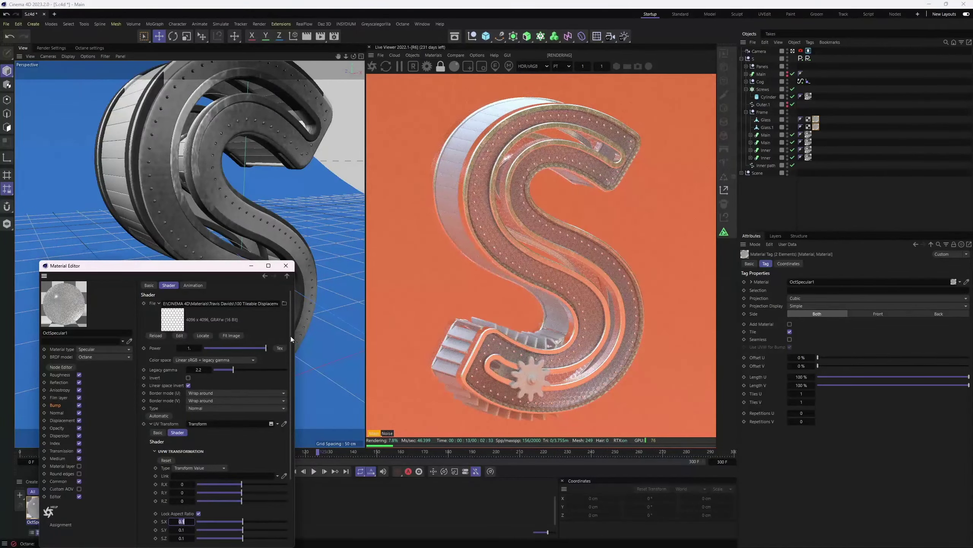
left_click(286, 265)
right_click(461, 94)
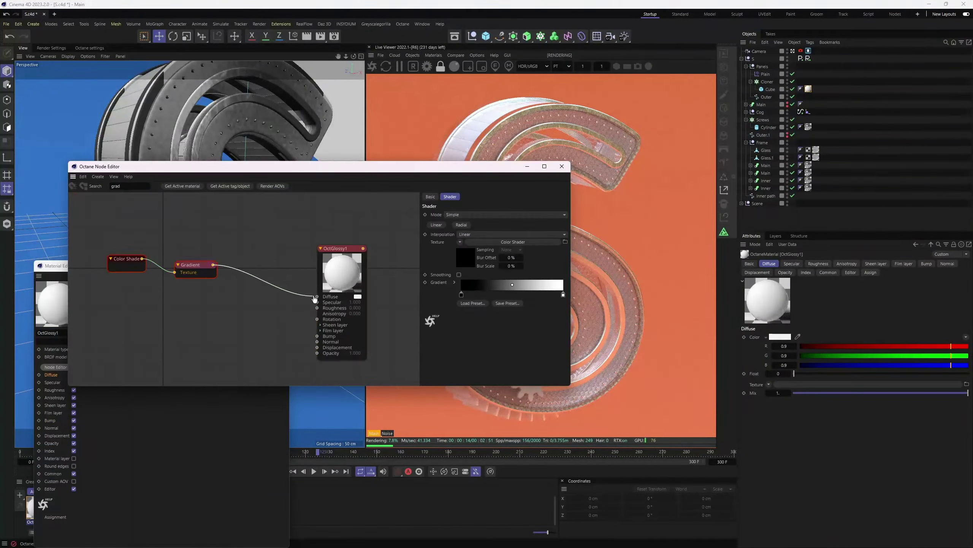
Wire a Gradient into OctGlossy1 Diffuse and load the Rainbow Full Colors preset
left_click_drag(314, 298, 316, 296)
left_click_drag(337, 166, 235, 147)
left_click(494, 300)
left_click(447, 319)
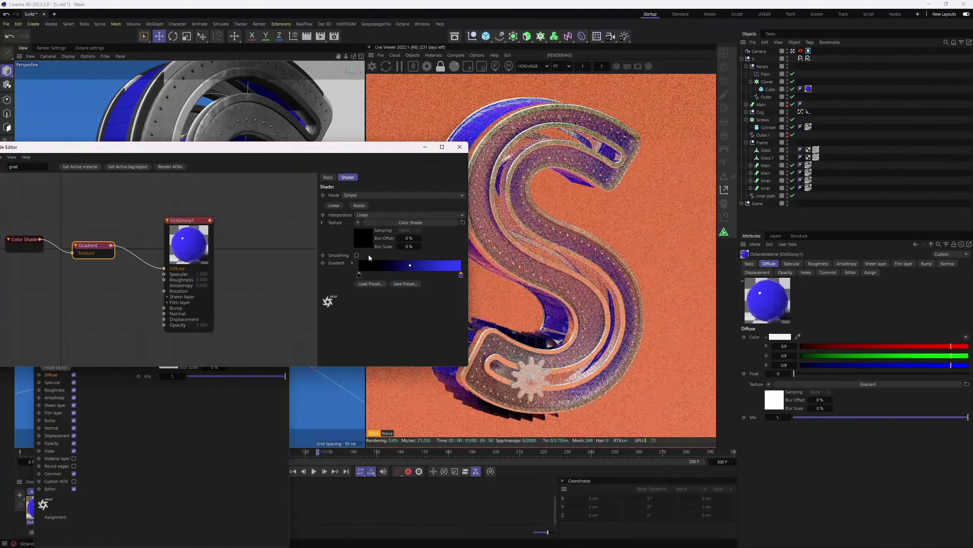
left_click_drag(407, 150, 310, 112)
left_click(273, 245)
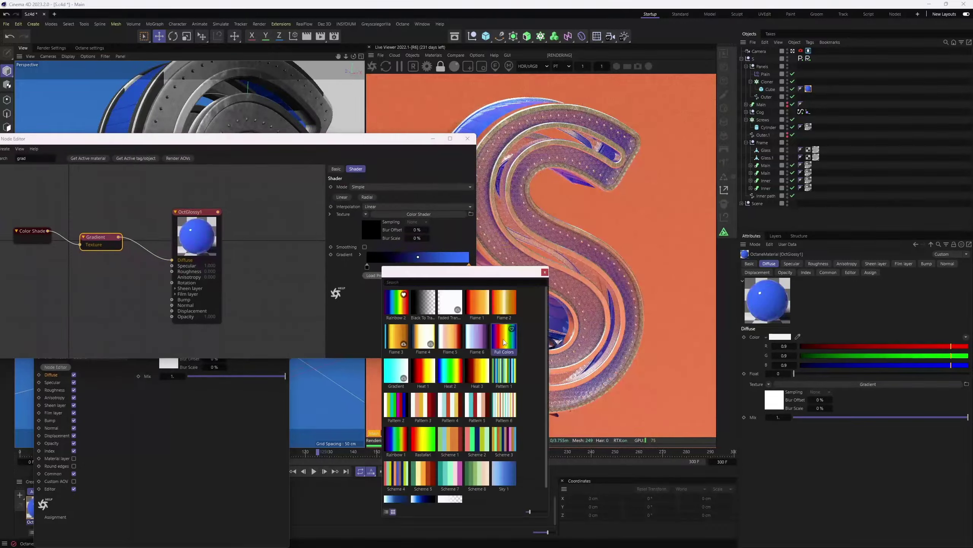
left_click(403, 329)
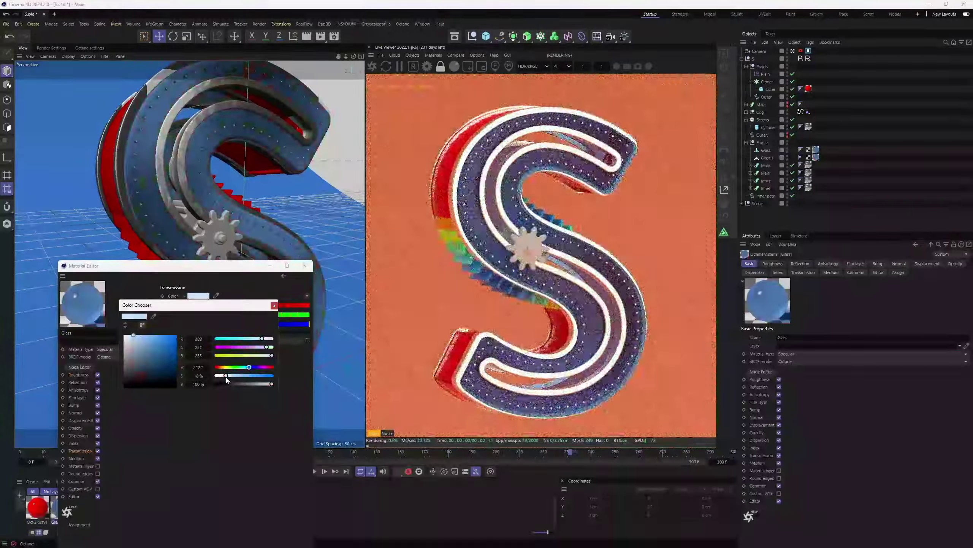
Make the glass transmission colour paler and set the screw cylinders' radius to 0.5 cm
left_click_drag(226, 379, 228, 377)
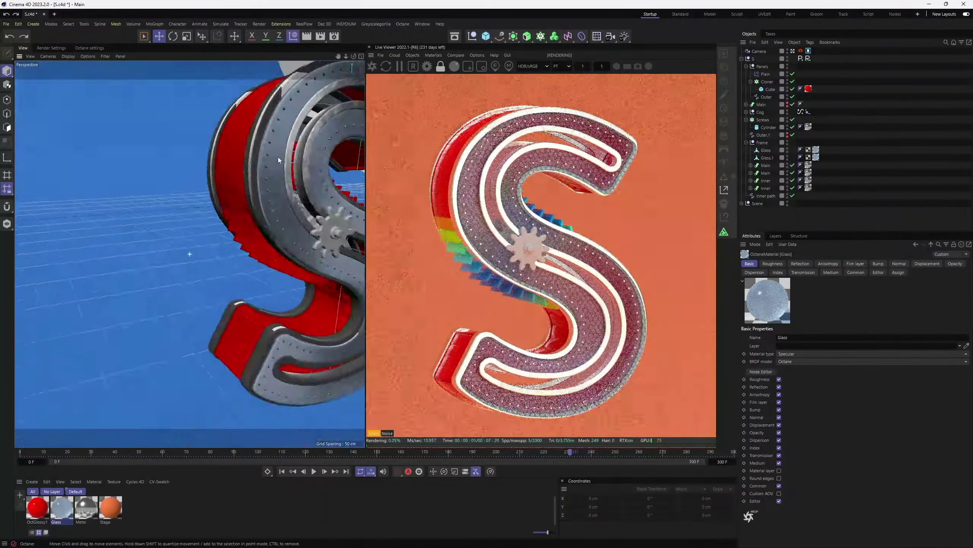
left_click(768, 127)
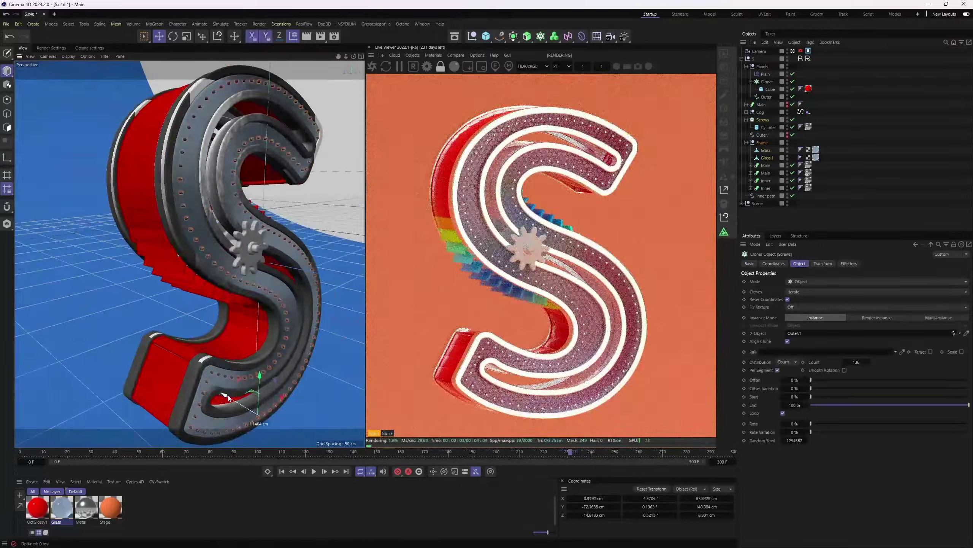
type("0.5")
key("Return")
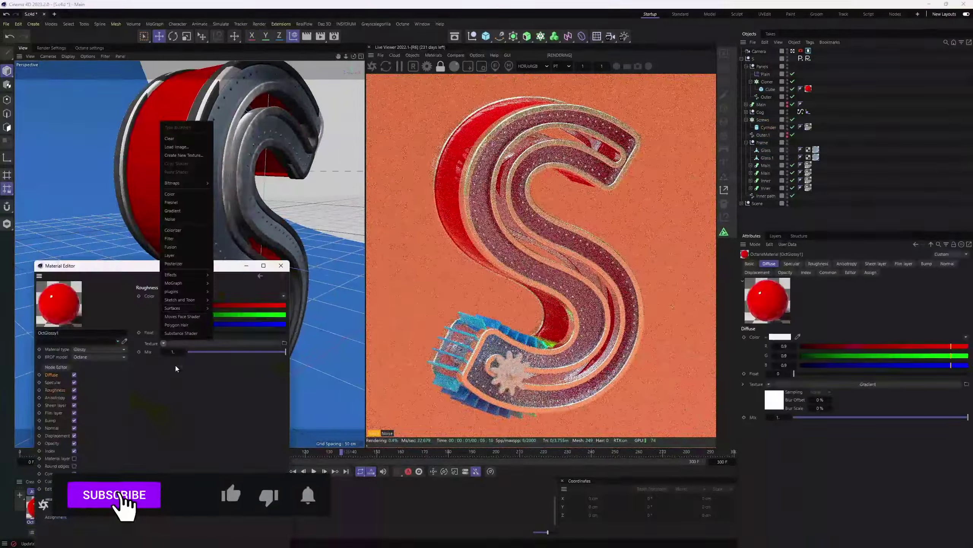
Load a stripe texture image into OctGlossy1 Roughness without inversion
left_click(177, 146)
double_click(159, 220)
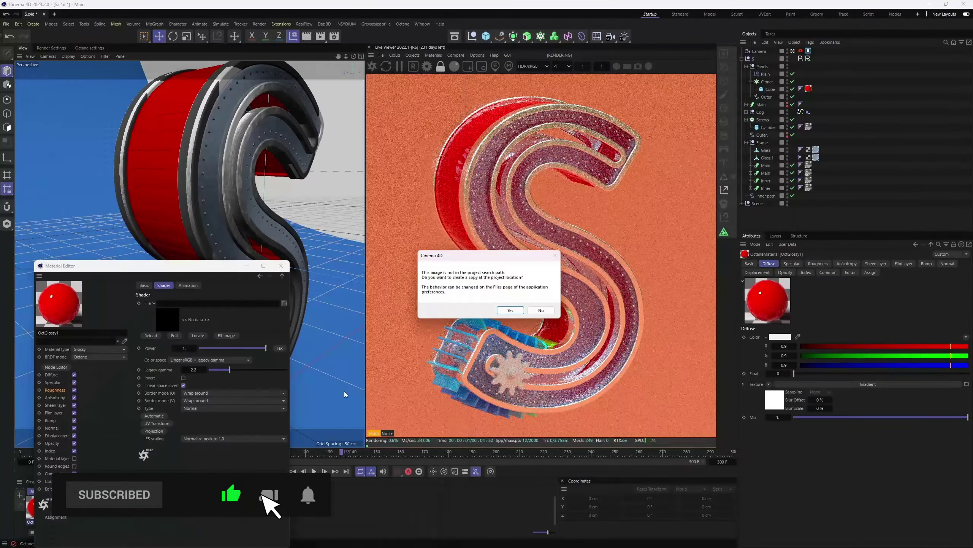
left_click(541, 310)
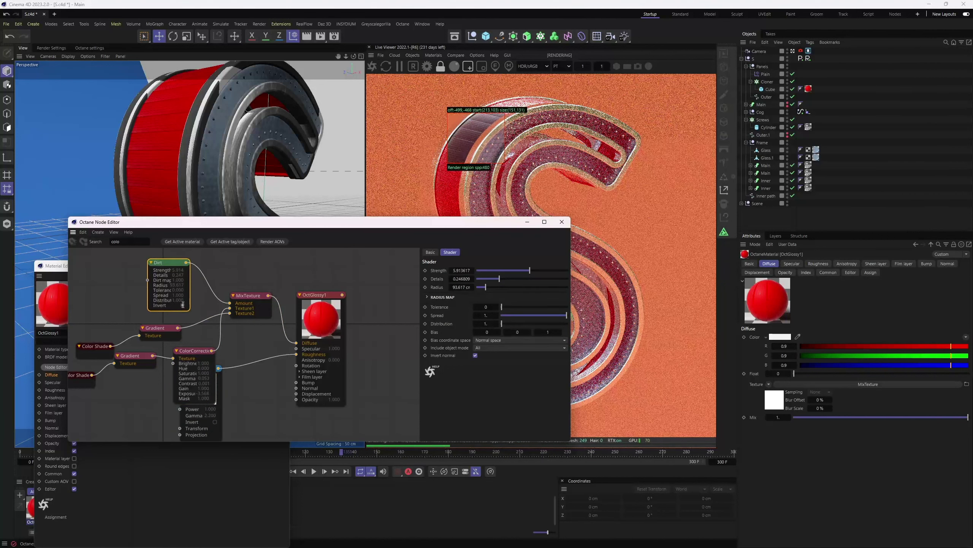
left_click(183, 305)
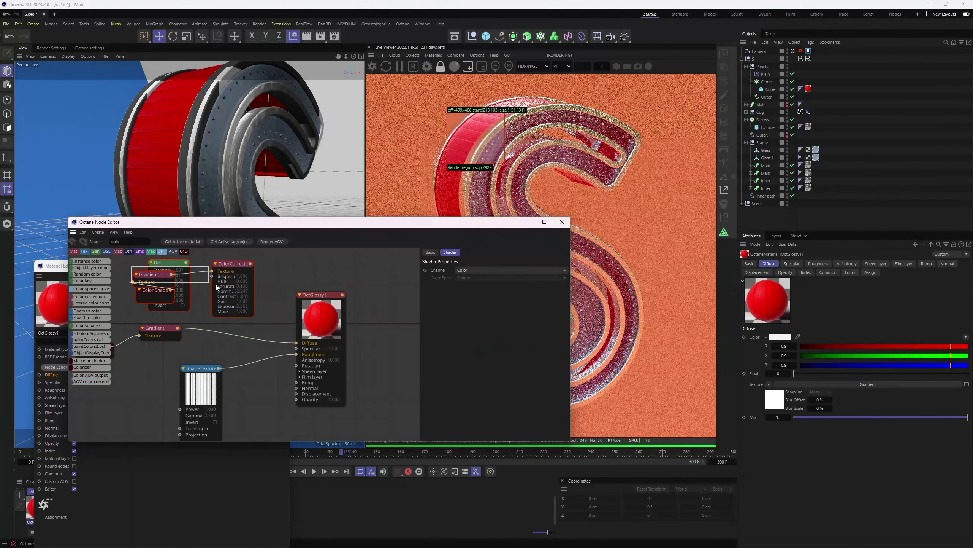
Feed the glossy material's bump with an ImageTexture of a dotted pattern image
left_click(450, 337)
left_click(556, 281)
double_click(191, 217)
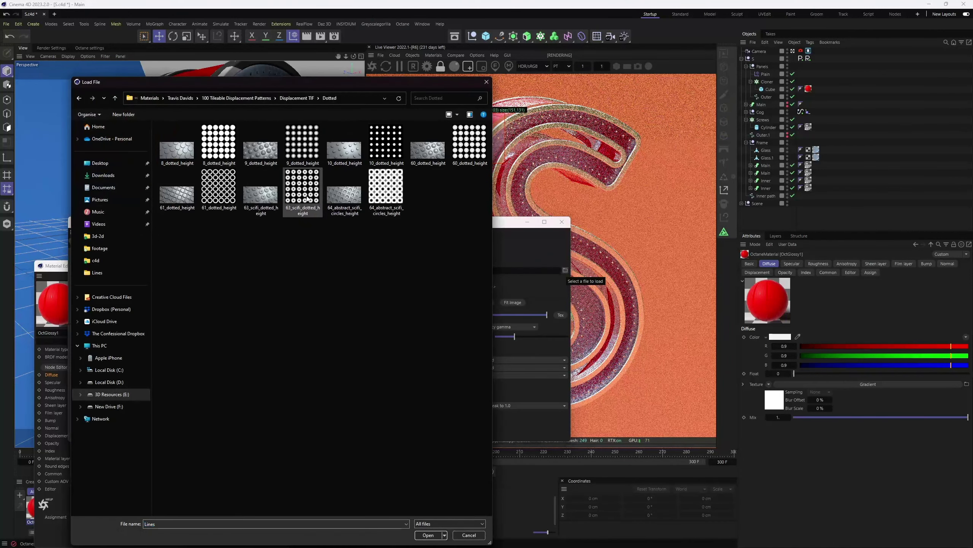
double_click(300, 200)
scroll(542, 271, "down", 5)
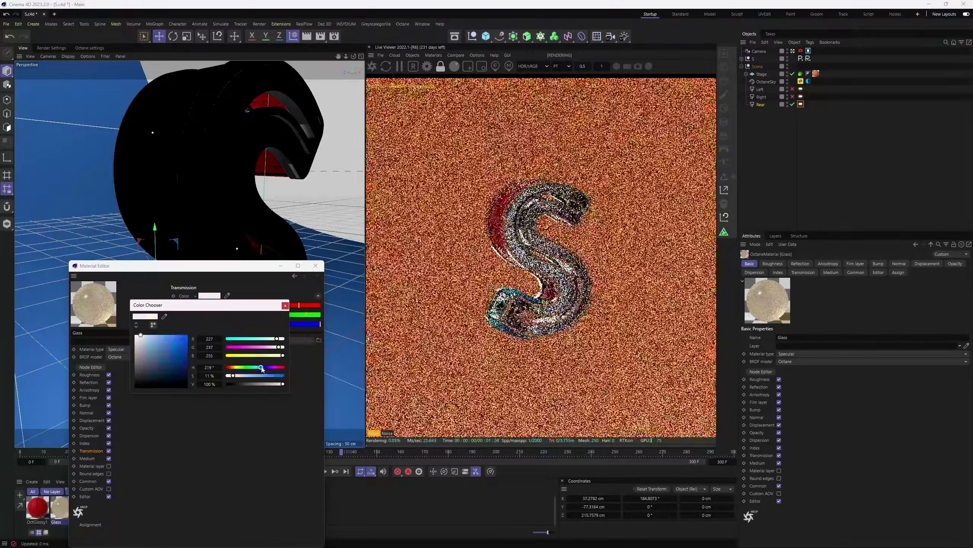
Tint the glass light orange, give Metal a Boolean-pattern bump image, and move to frame 244
mouse_move(253, 367)
left_mouse_down()
mouse_move(231, 367)
mouse_move(248, 375)
left_mouse_up()
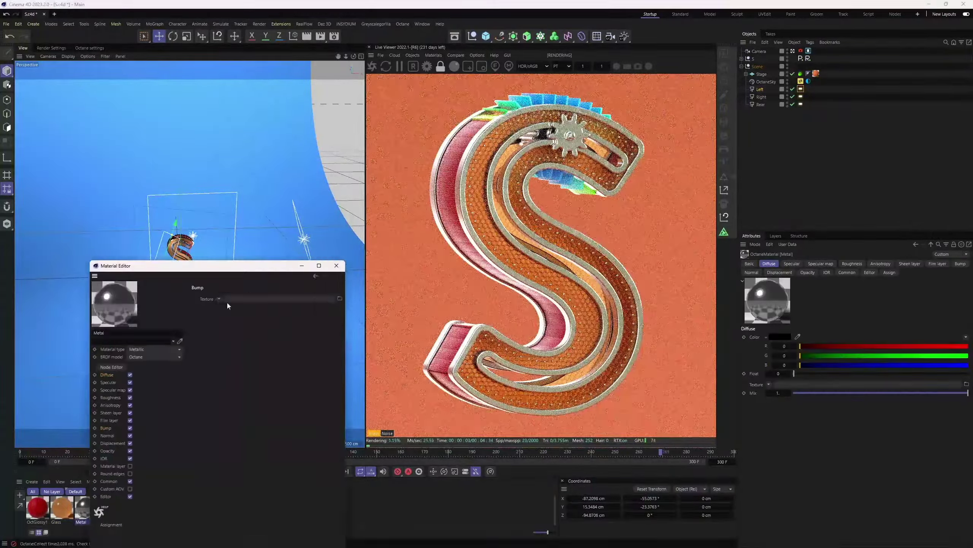
left_click(228, 300)
double_click(209, 146)
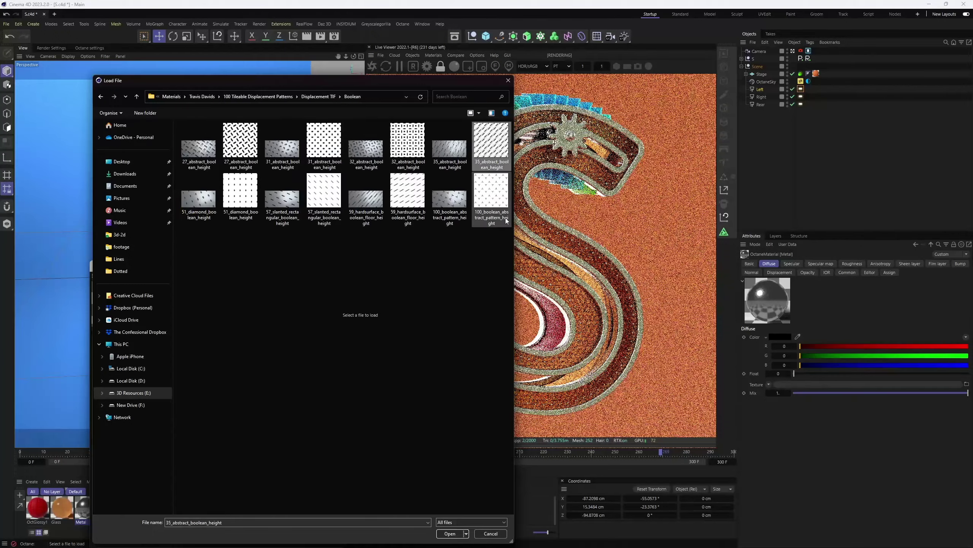
left_click(444, 311)
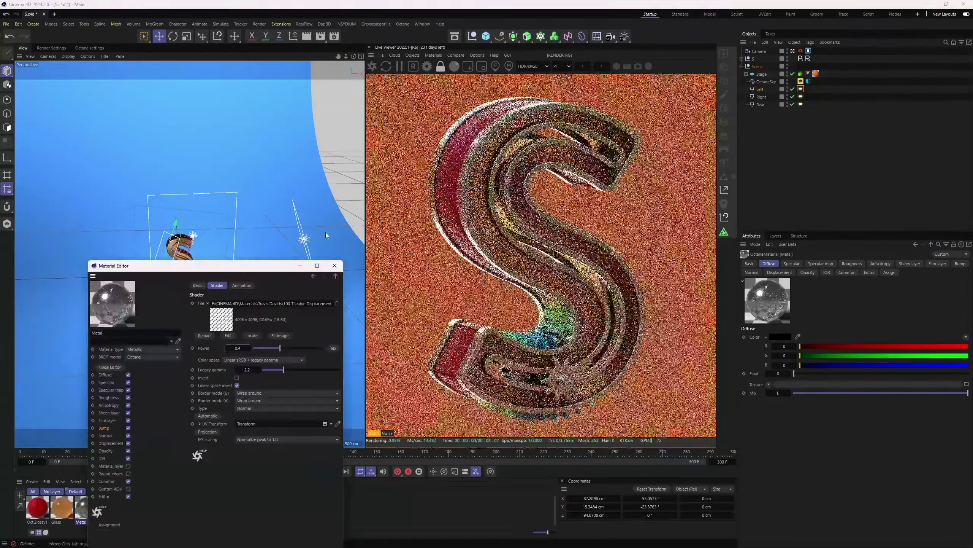
left_click(602, 454)
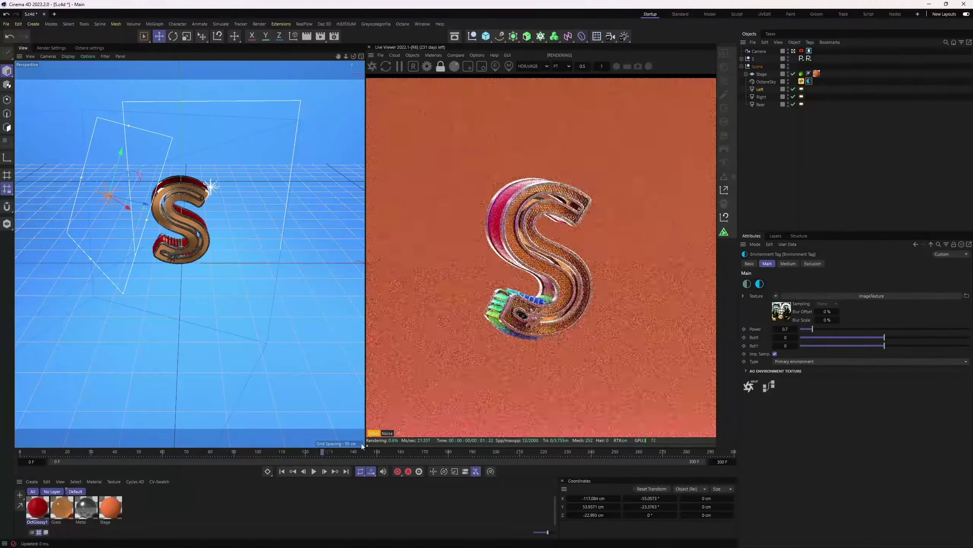
Set the bump UV scale S.X to 0.03 and apply a new white Octane Diffuse to the cog extrude
double_click(37, 506)
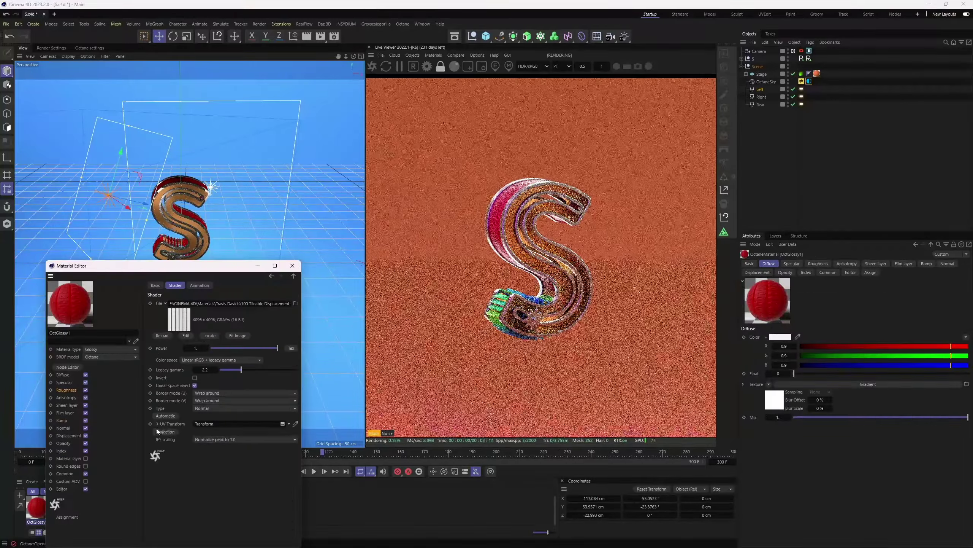
left_click(305, 258)
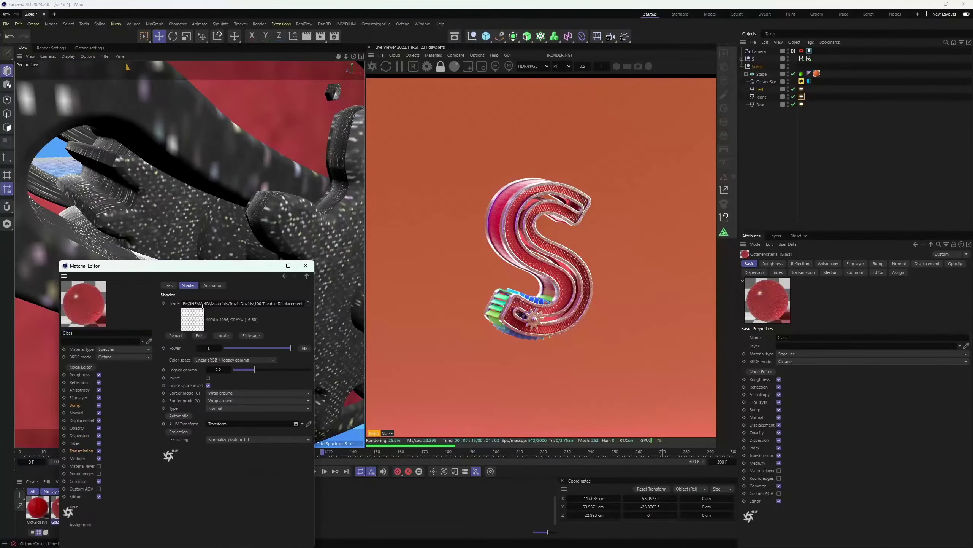
type("0.03")
key("Return")
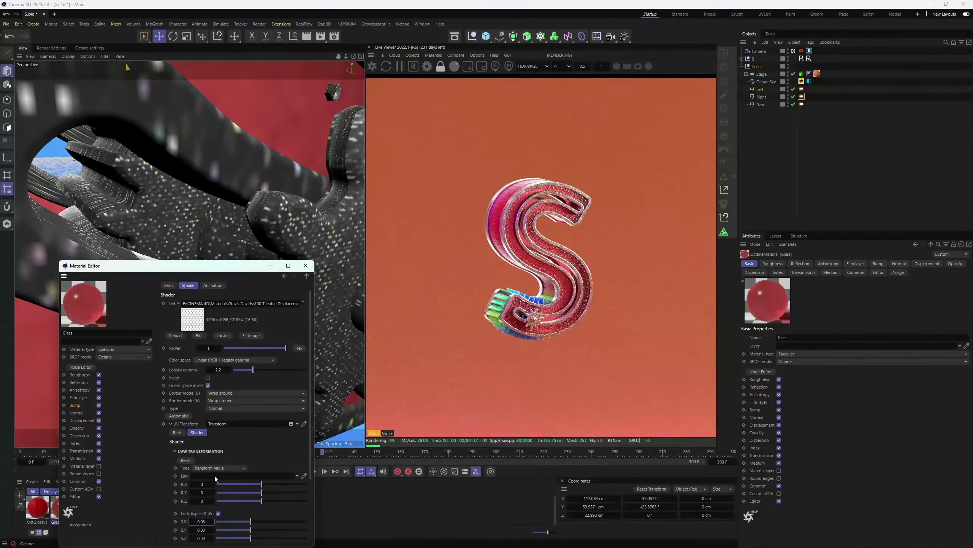
left_click(583, 66)
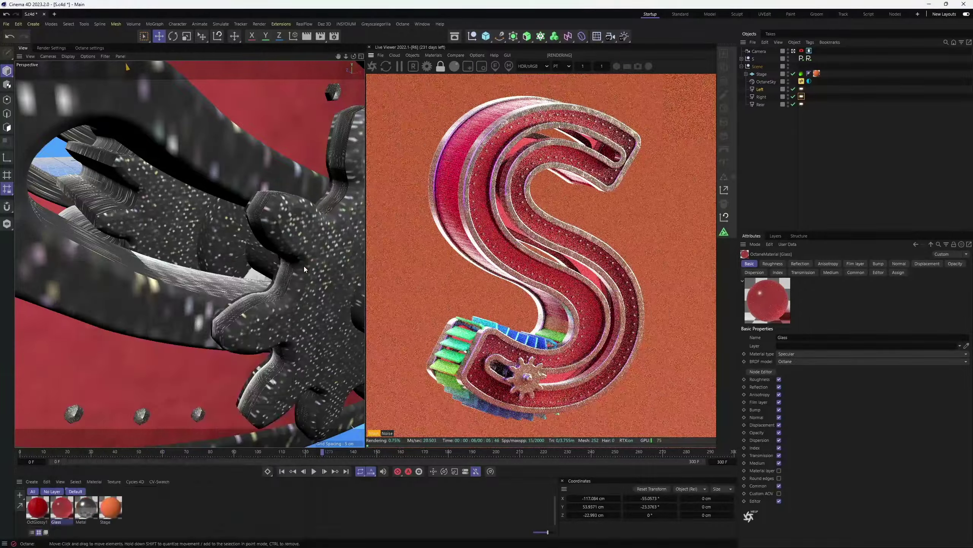
left_click(527, 95)
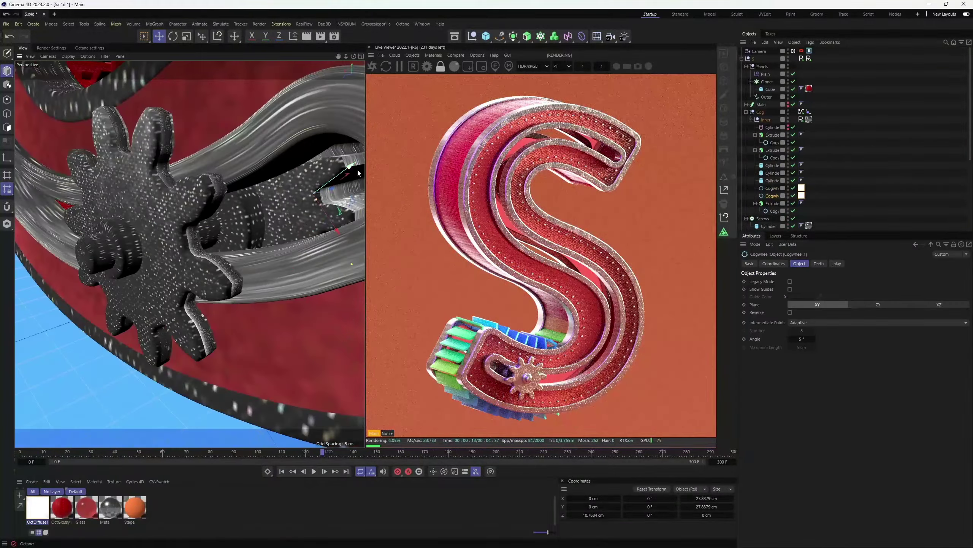
Give OctDiffuse1 a magenta-pink emission colour and adjust its emission power
left_click(810, 42)
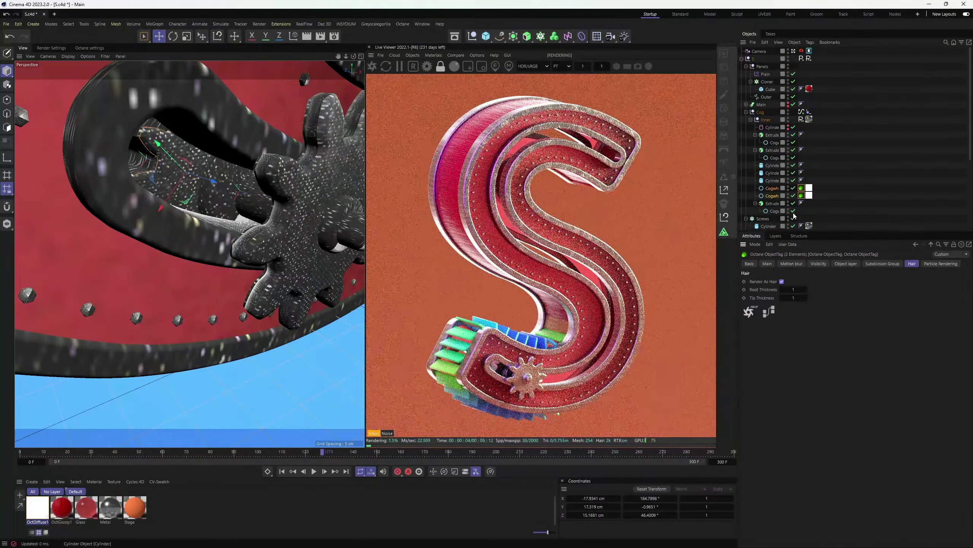
double_click(37, 507)
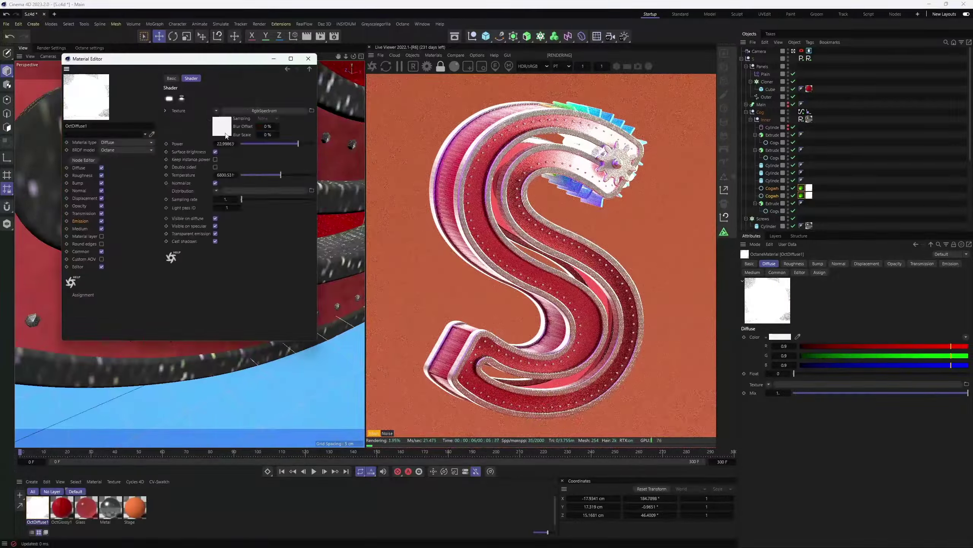
left_click(226, 136)
left_click(180, 131)
double_click(227, 144)
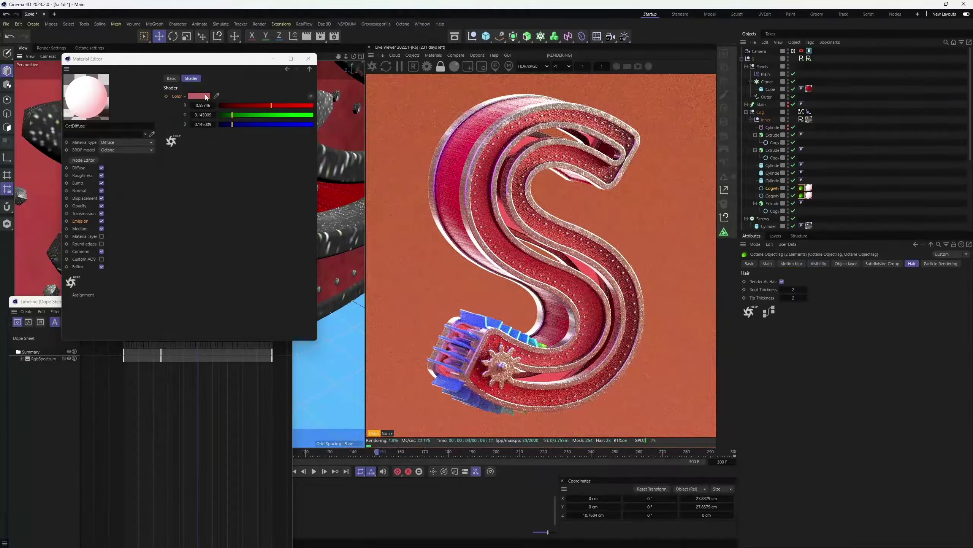
Open OctDiffuse1's emission Color Chooser to pick a purple glow
left_click(206, 97)
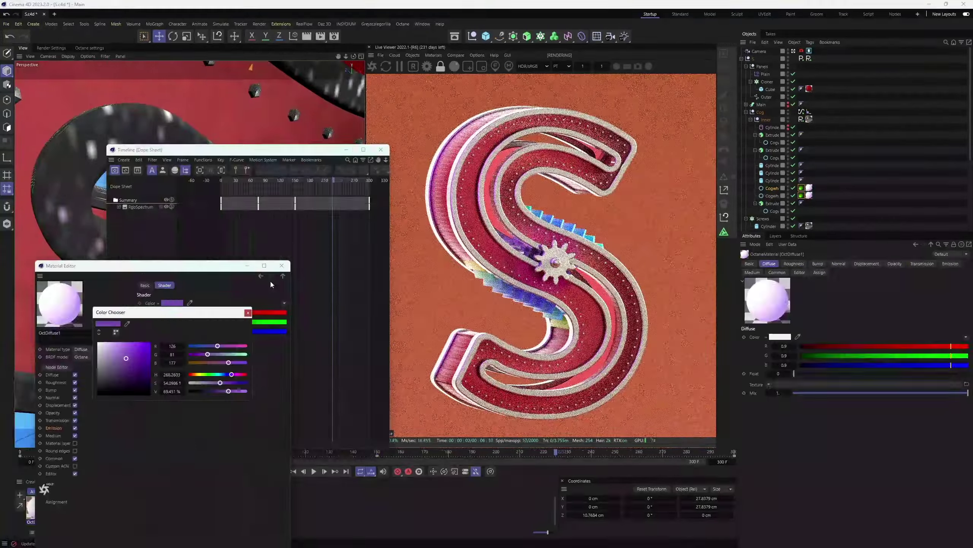